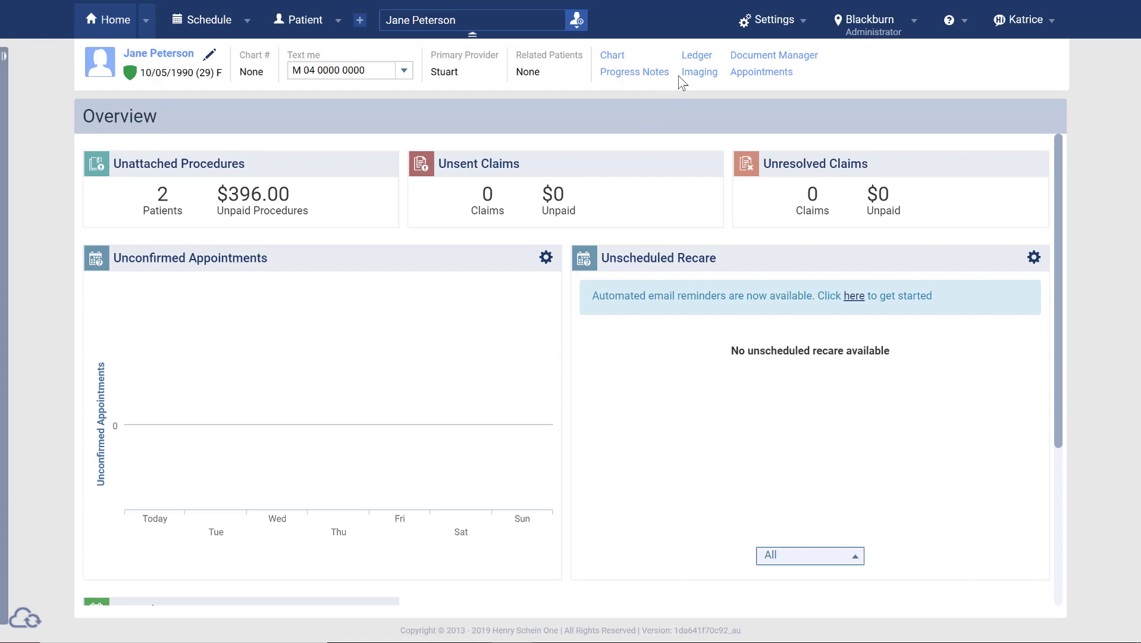
Step: Open the ledger from the patient header to view the $156.00 invoice and $110.00 EFTPOS payment
{"action": "left_click", "coordinate": [697, 56]}
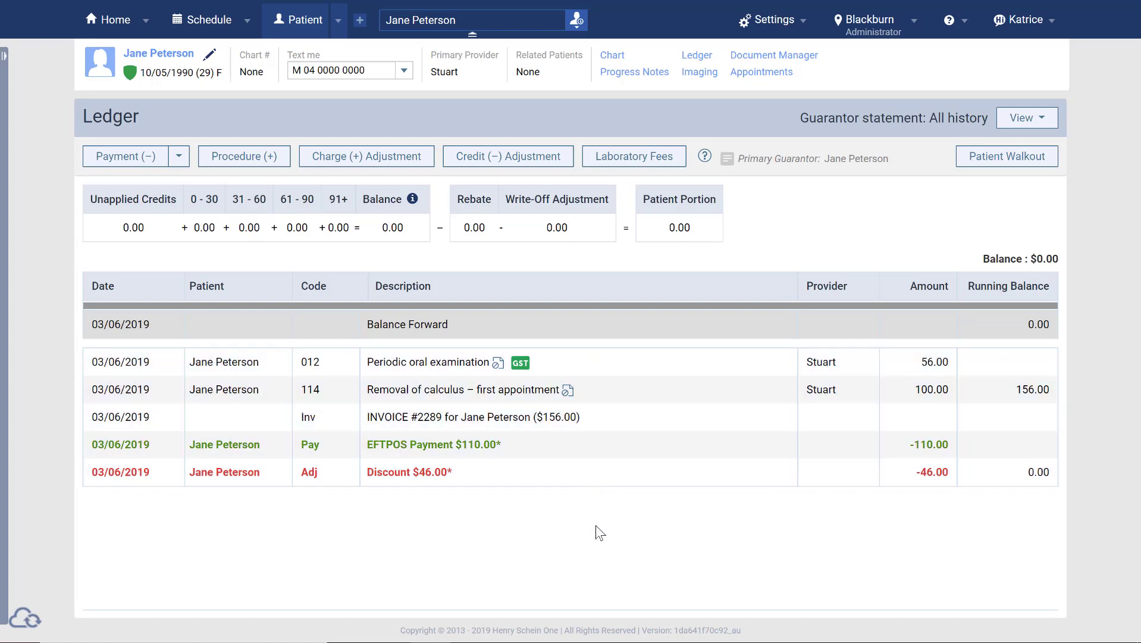
{"action": "left_click", "coordinate": [109, 19]}
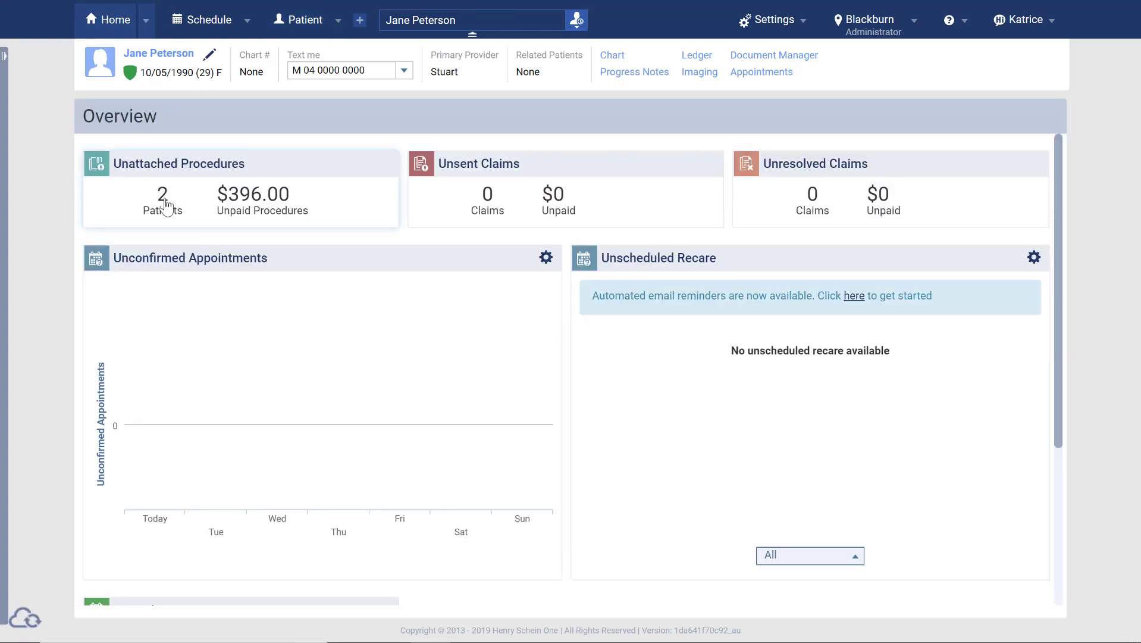
{"action": "left_click", "coordinate": [167, 206]}
{"action": "left_click", "coordinate": [154, 192]}
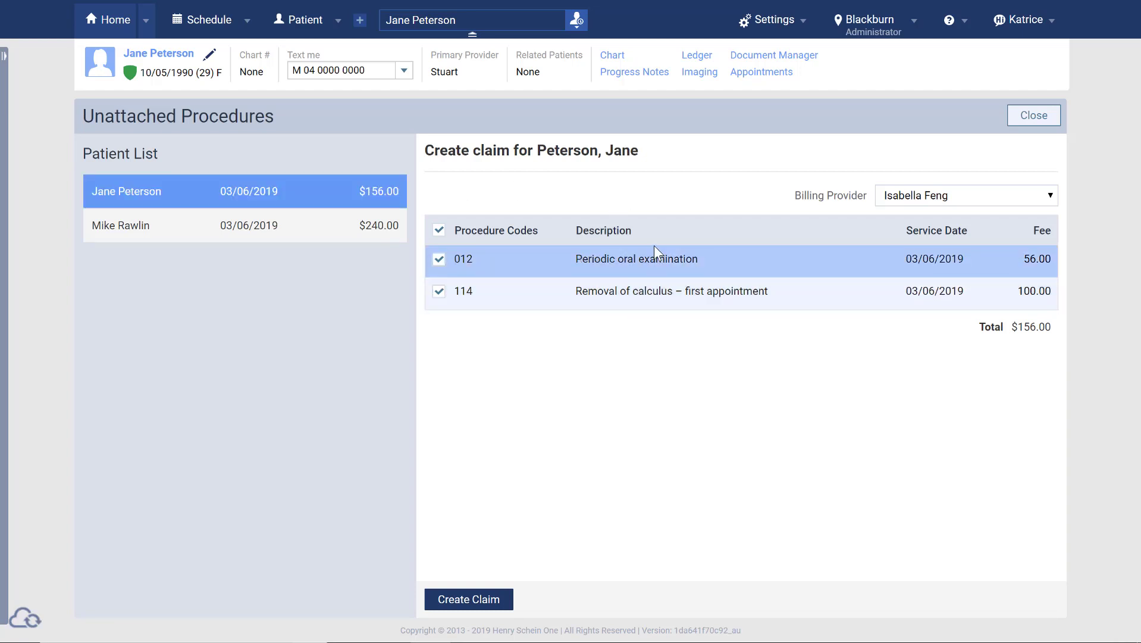
{"action": "left_click", "coordinate": [469, 599]}
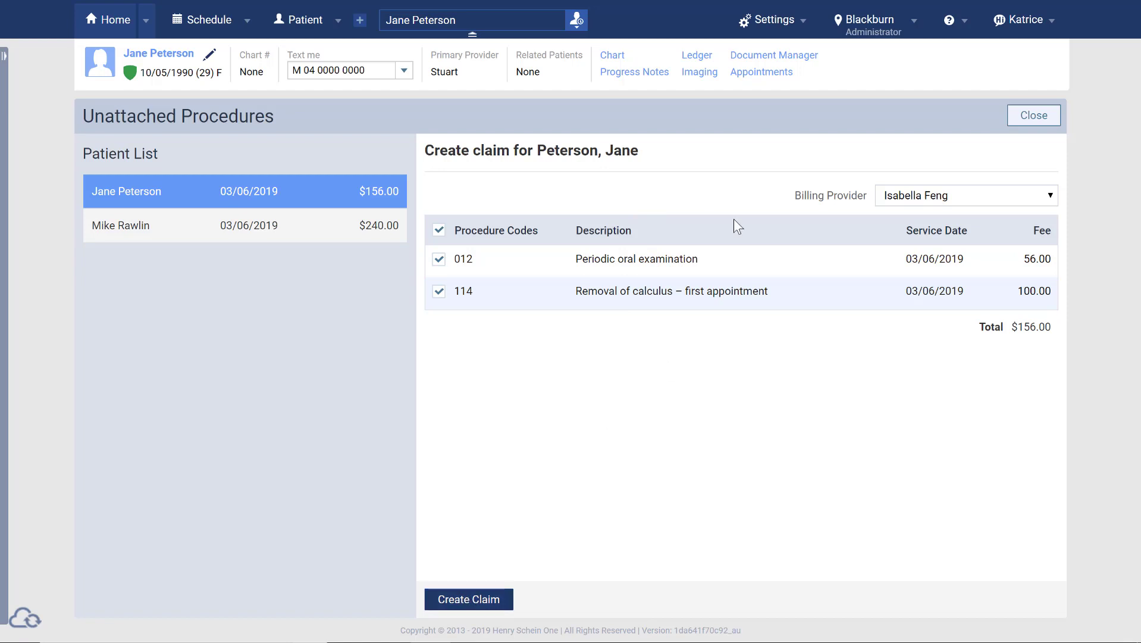
{"action": "left_click", "coordinate": [700, 57]}
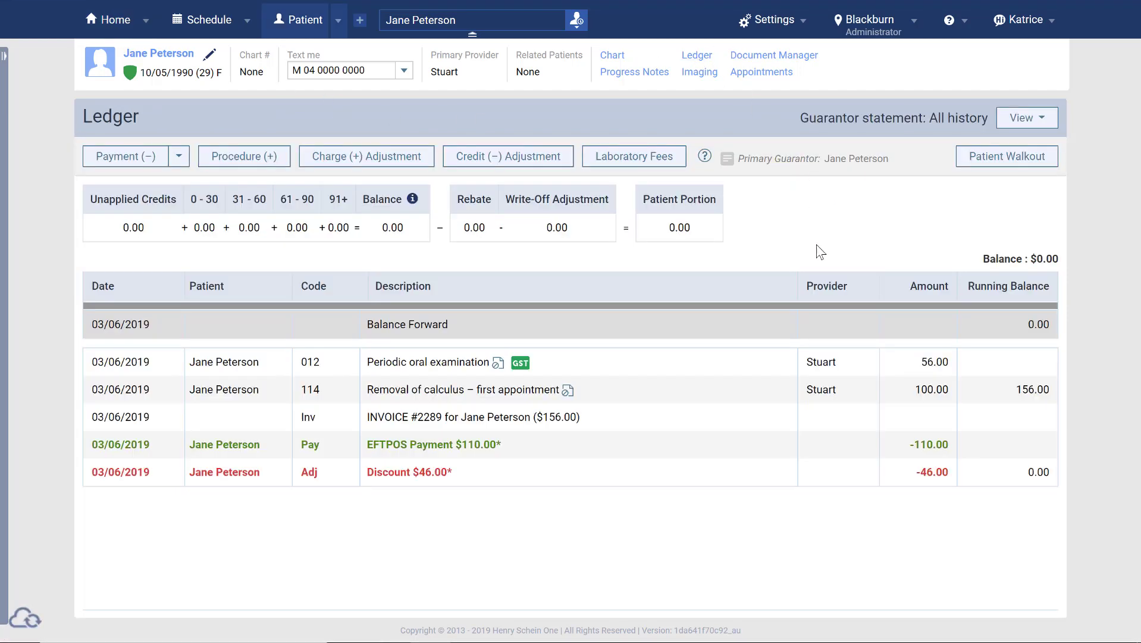
{"action": "left_click", "coordinate": [991, 158]}
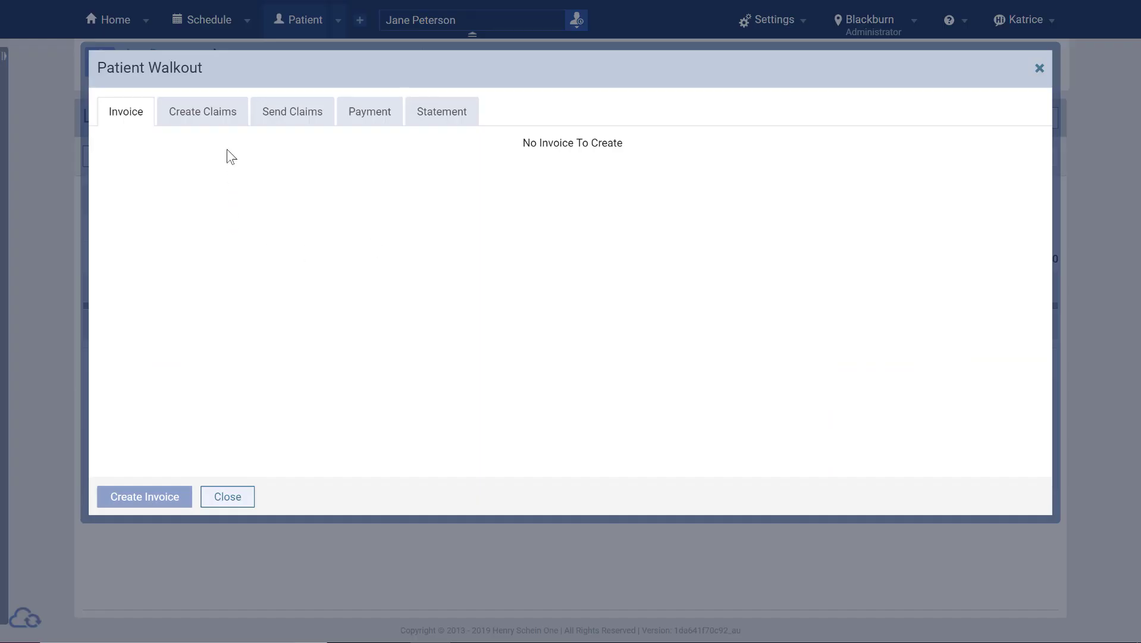
{"action": "left_click", "coordinate": [207, 118]}
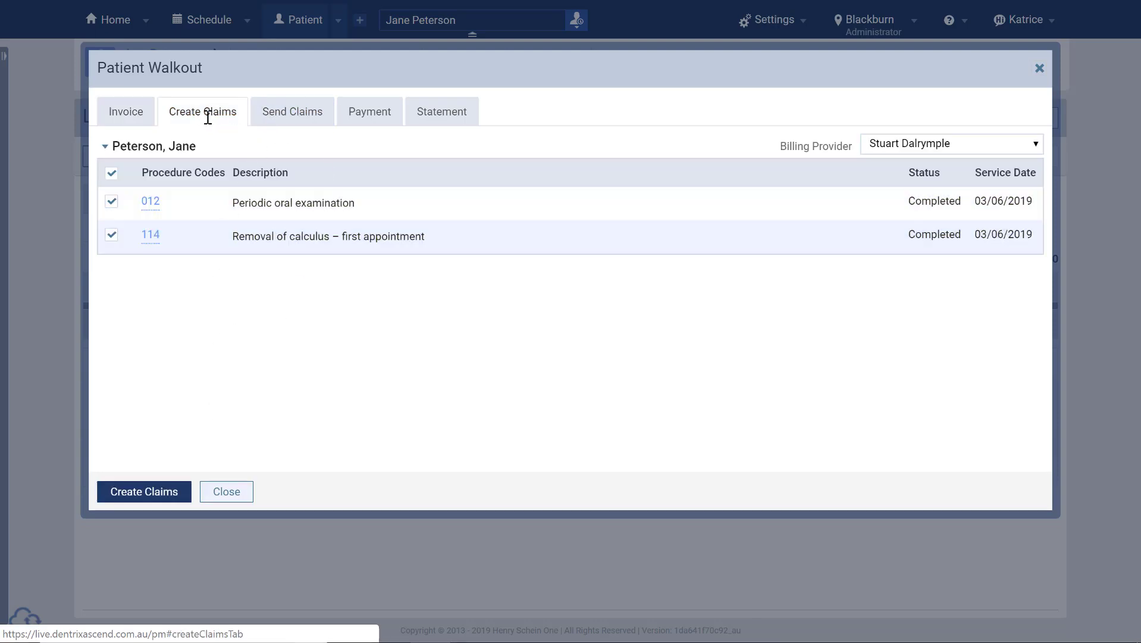
{"action": "left_click", "coordinate": [233, 237]}
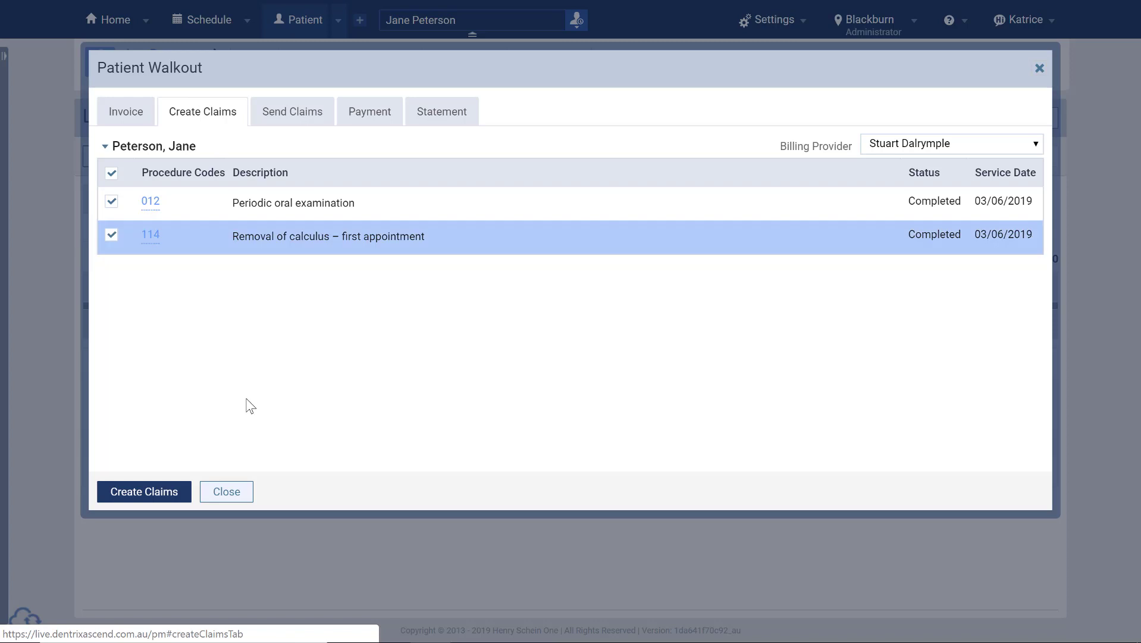
{"action": "left_click", "coordinate": [227, 492]}
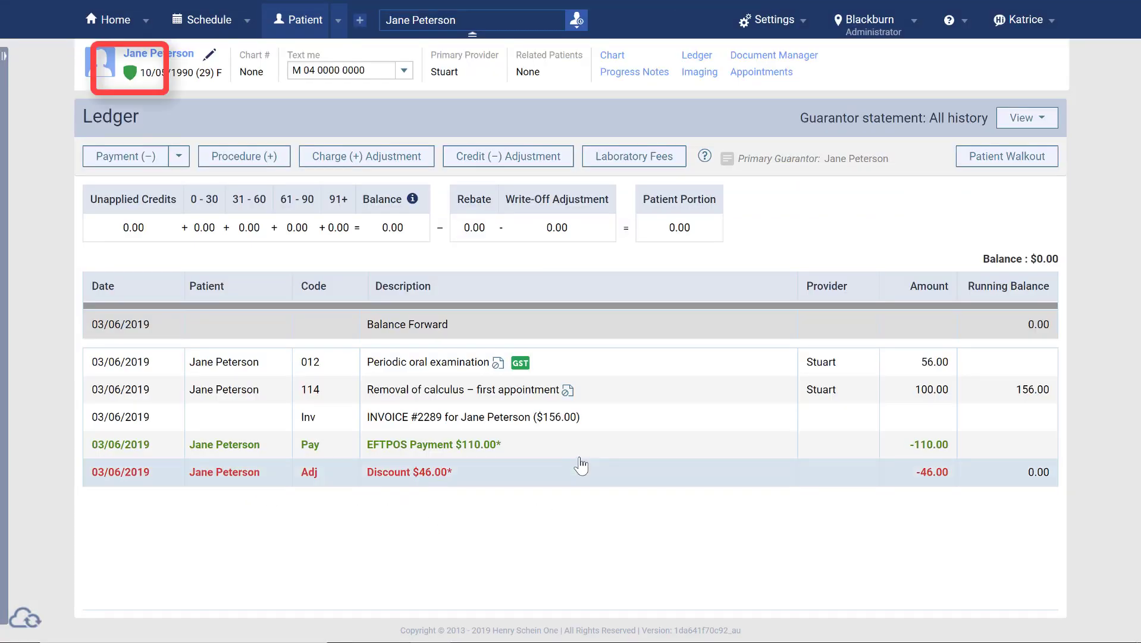
{"action": "left_click", "coordinate": [132, 76]}
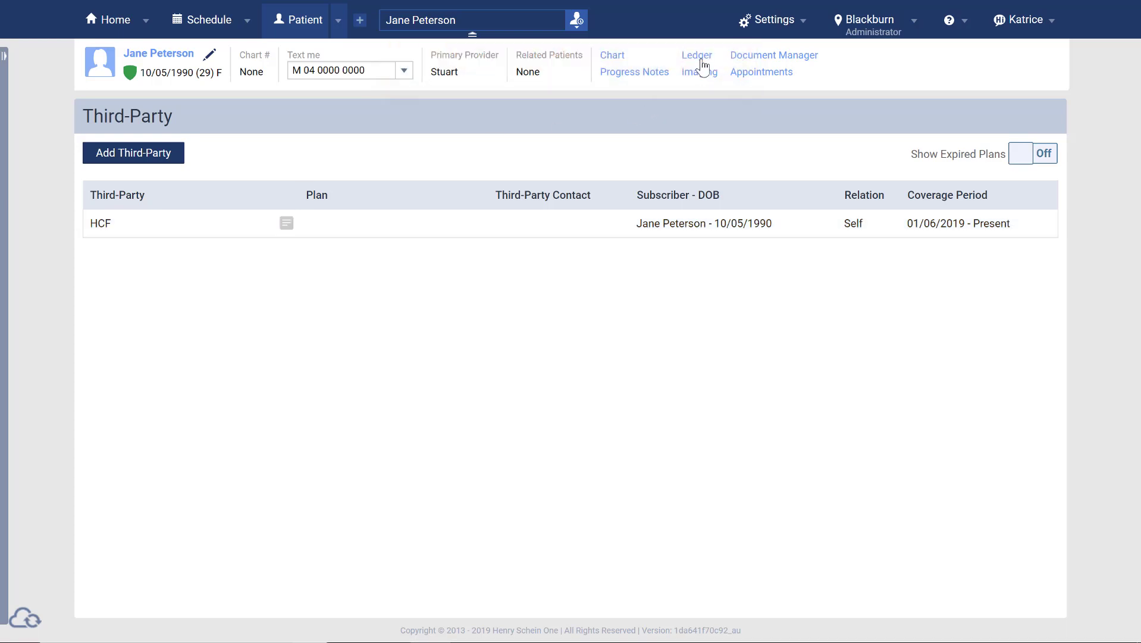
{"action": "left_click", "coordinate": [697, 57]}
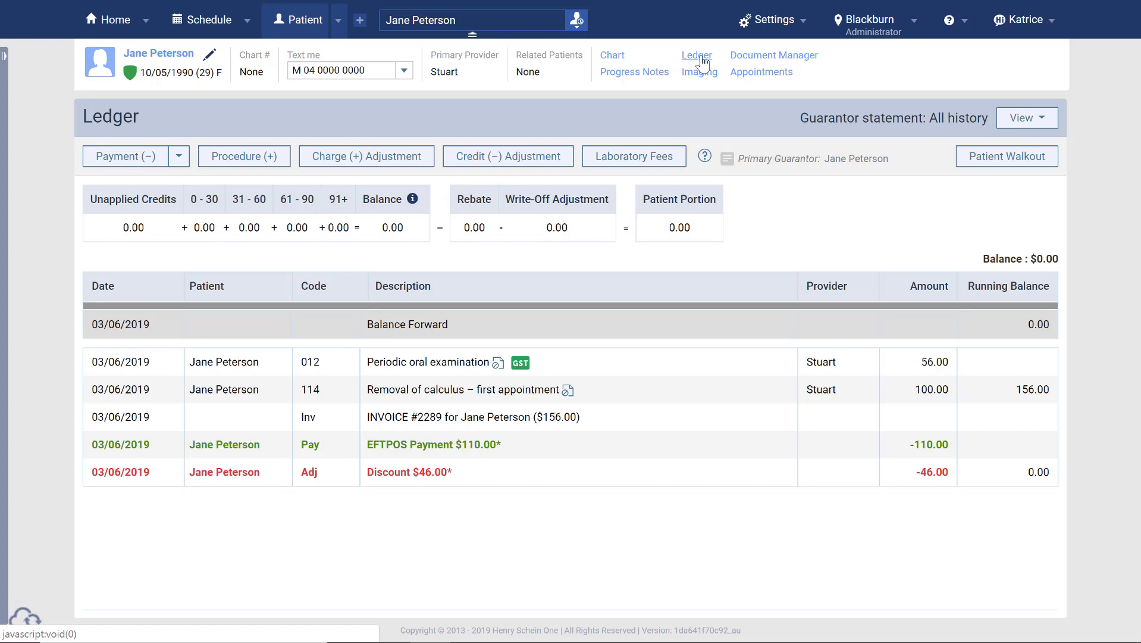
{"action": "left_click", "coordinate": [425, 368]}
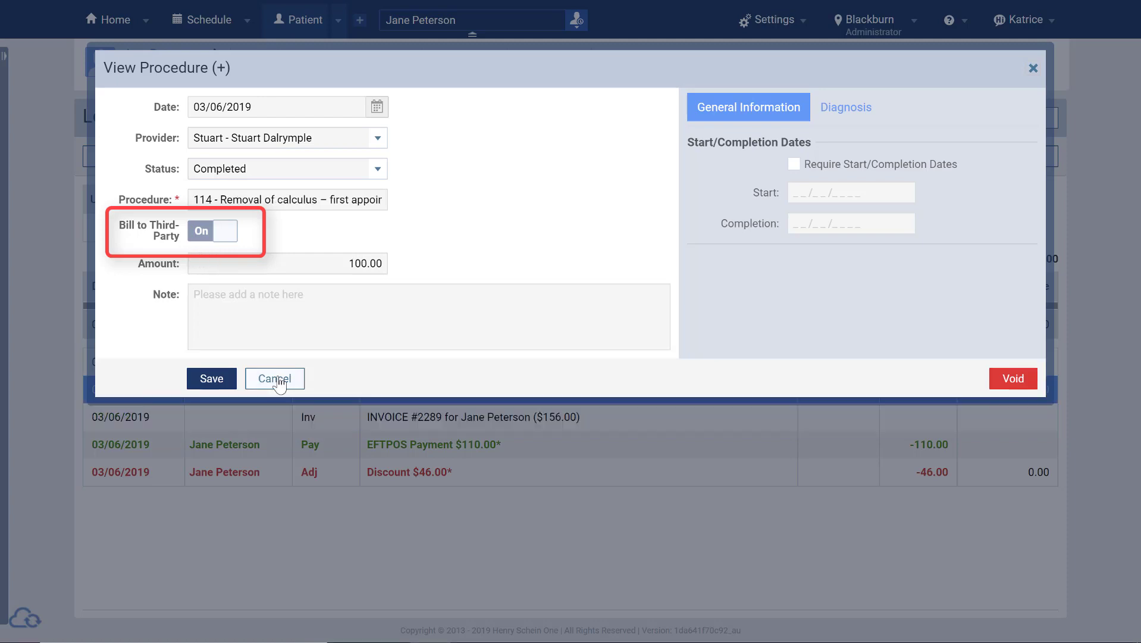
{"action": "left_click", "coordinate": [279, 383]}
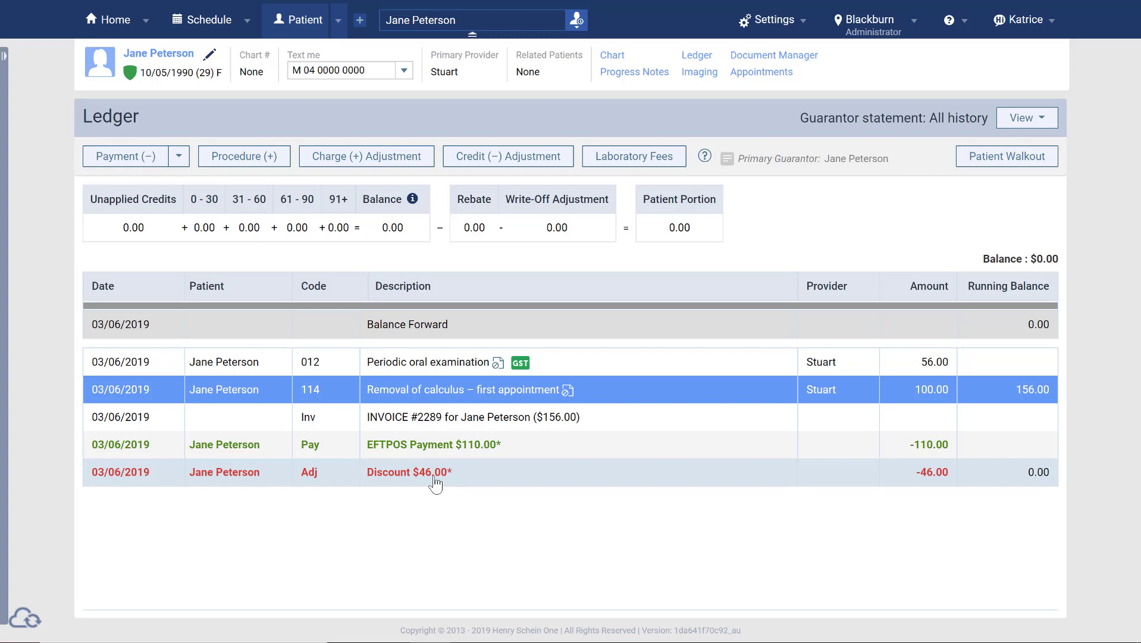
Step: Refund the $110.00 EFTPOS payment and save the EFTPOS Refund charge adjustment
{"action": "double_click", "coordinate": [475, 445]}
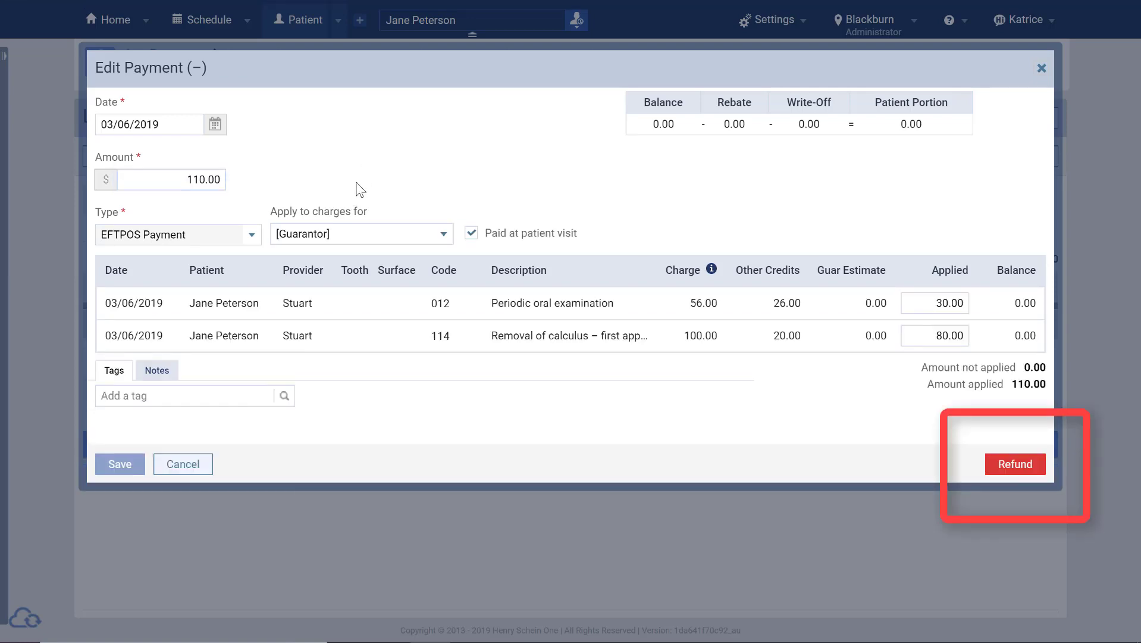
{"action": "left_click", "coordinate": [1025, 471]}
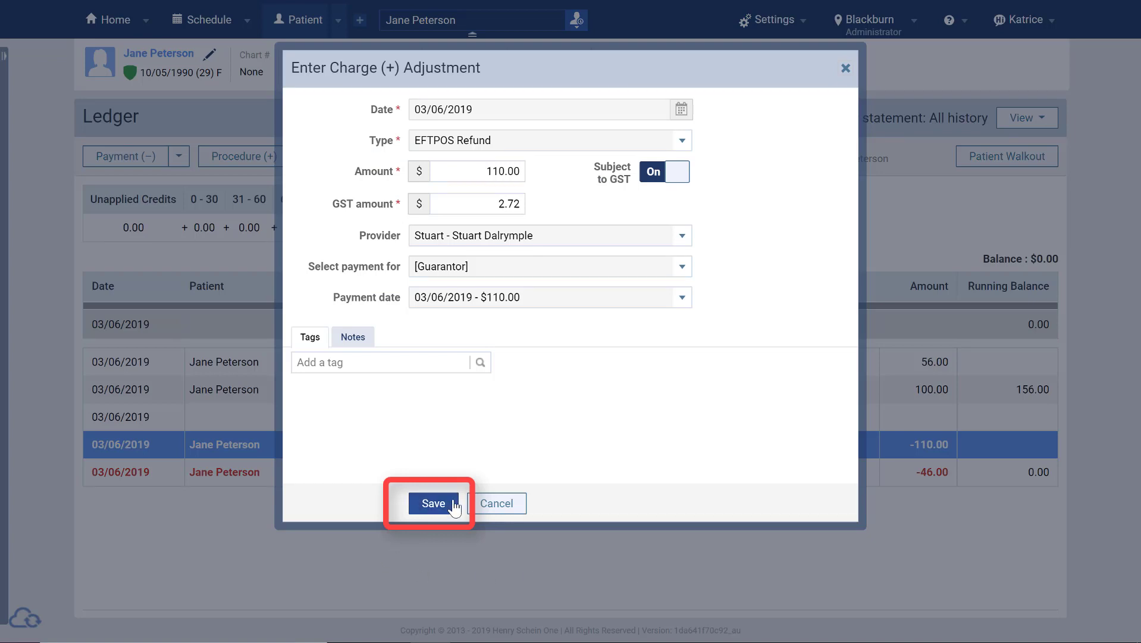
{"action": "left_click", "coordinate": [440, 505]}
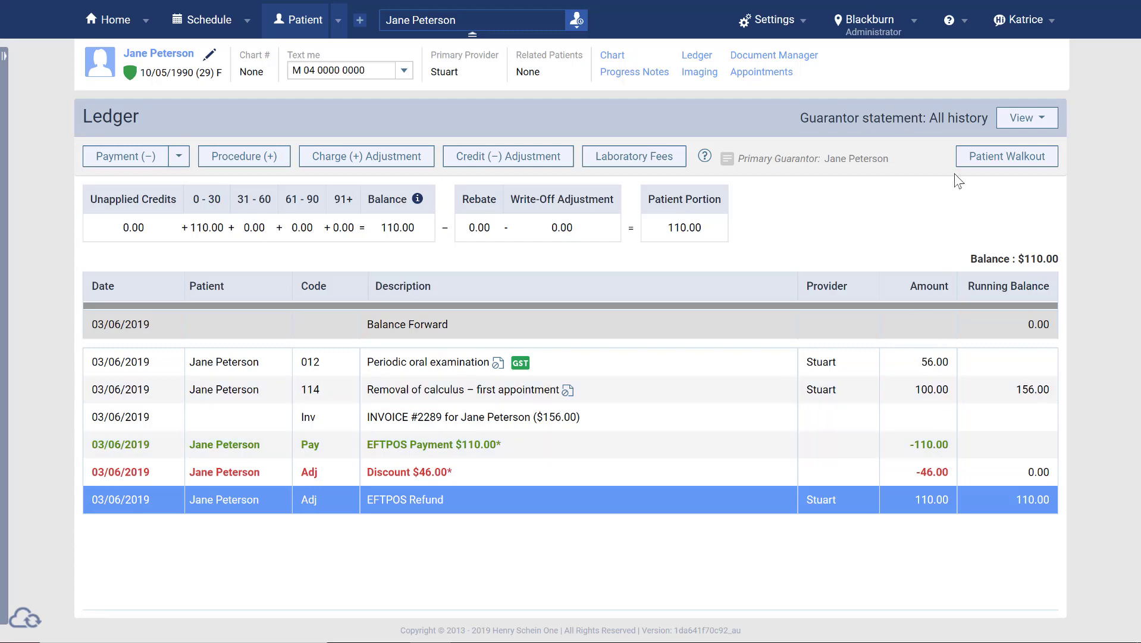
Step: Create the unsent $156.00 HICAPS HCF claim covering procedures 012 and 114 through Patient Walkout
{"action": "left_click", "coordinate": [1000, 159]}
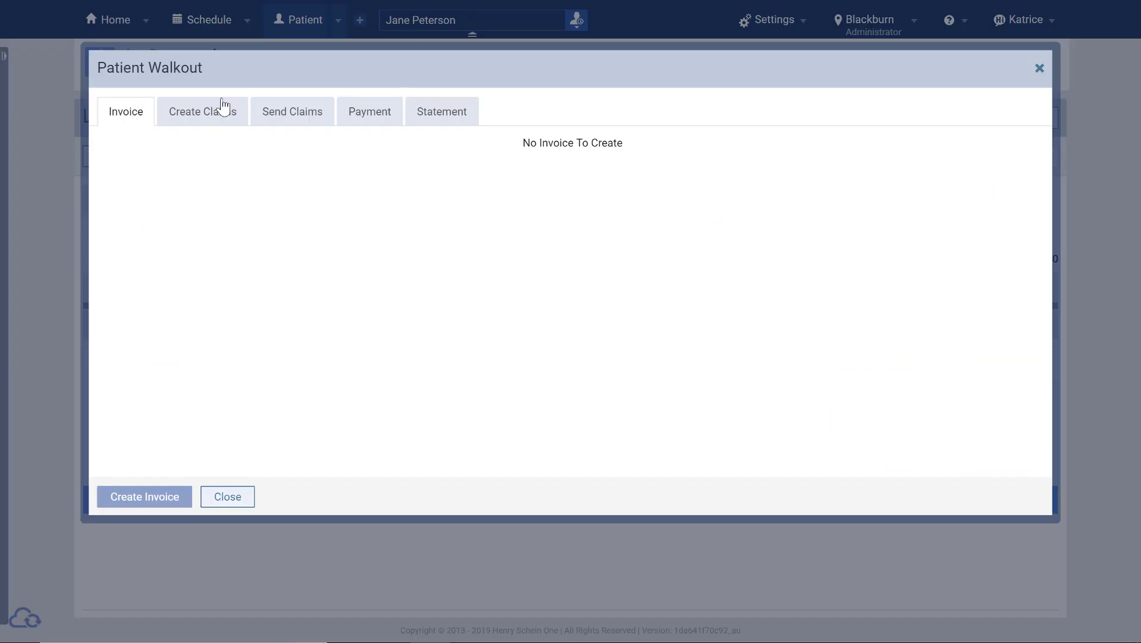
{"action": "left_click", "coordinate": [213, 107]}
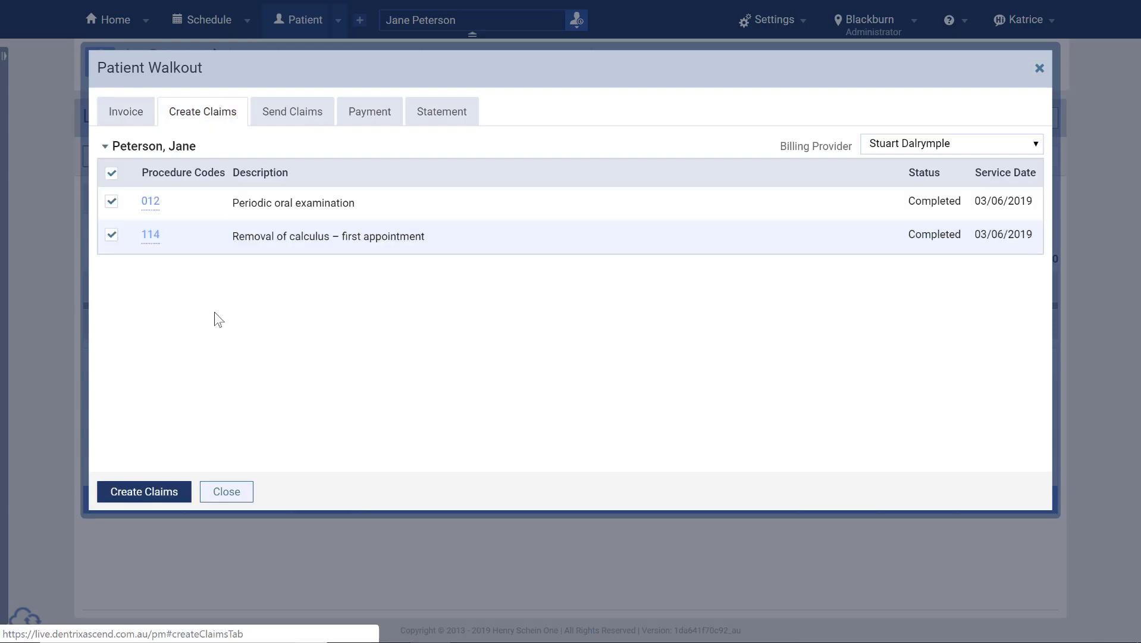
{"action": "left_click", "coordinate": [145, 491]}
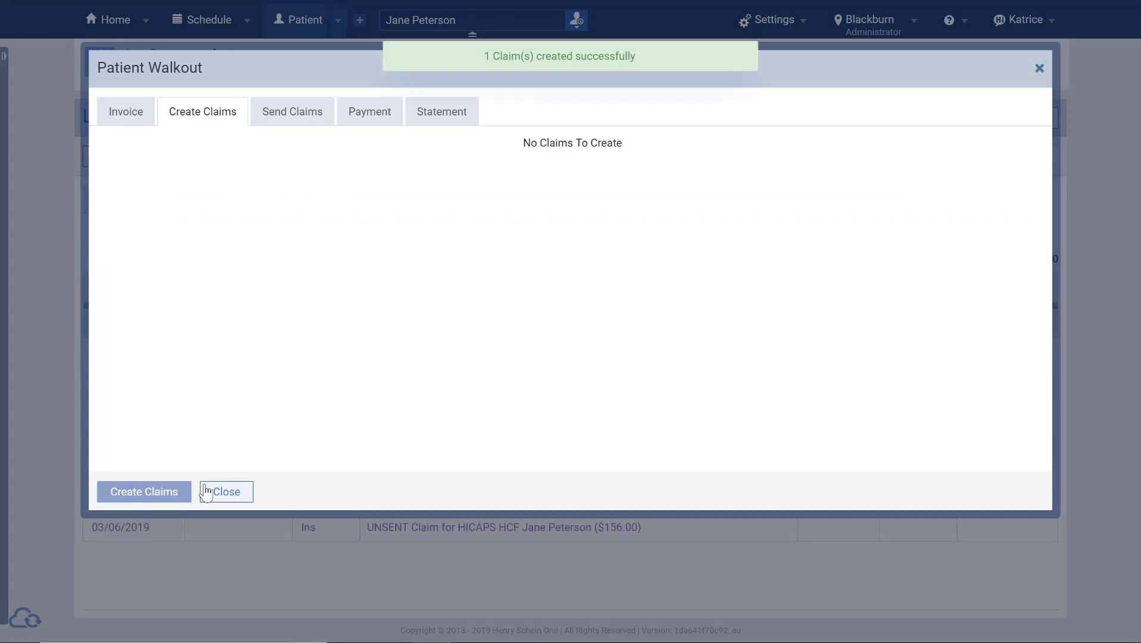
{"action": "left_click", "coordinate": [224, 495]}
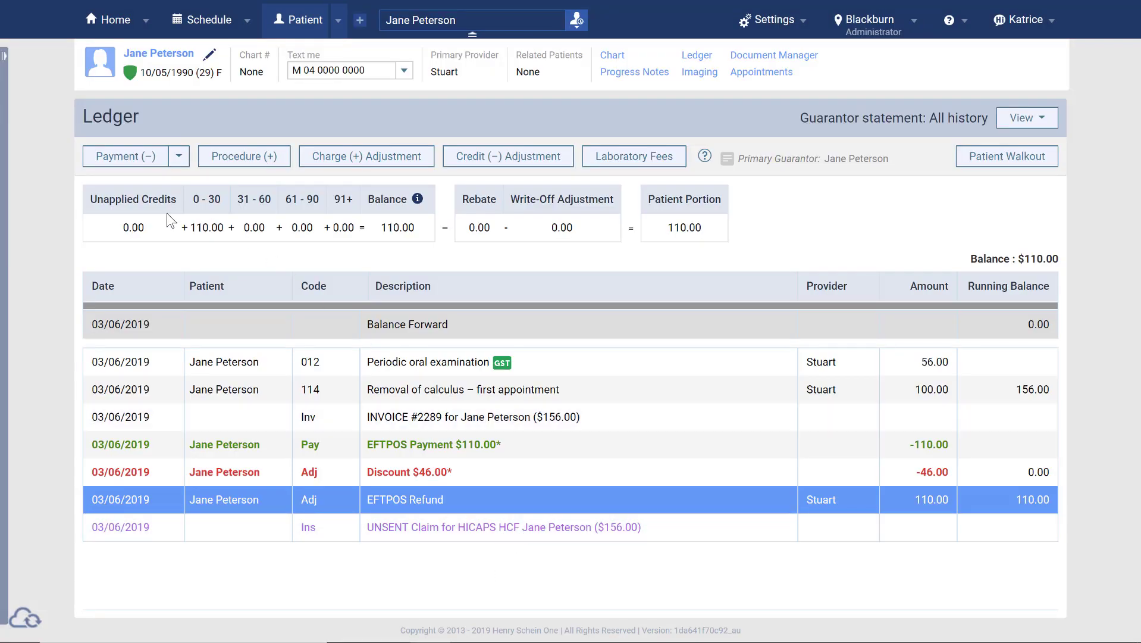
Step: Start a $110.00 payment of type Eclaim Payment – Electronic, marked as Manual
{"action": "left_click", "coordinate": [117, 158]}
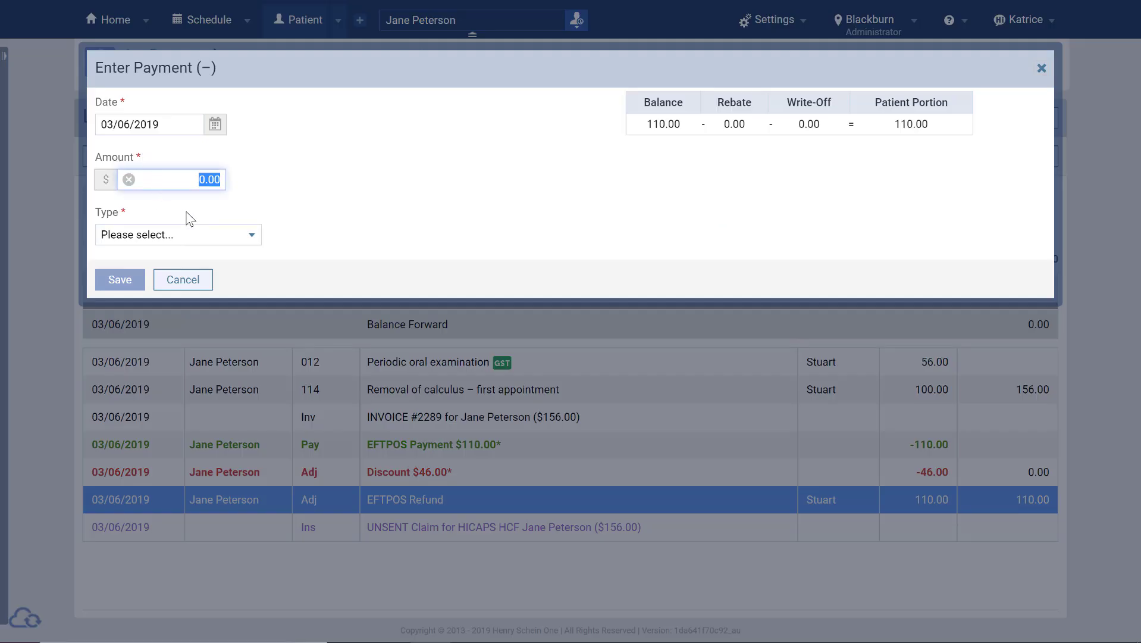
{"action": "type", "text": "110"}
{"action": "left_click", "coordinate": [292, 198]}
{"action": "left_click", "coordinate": [253, 236]}
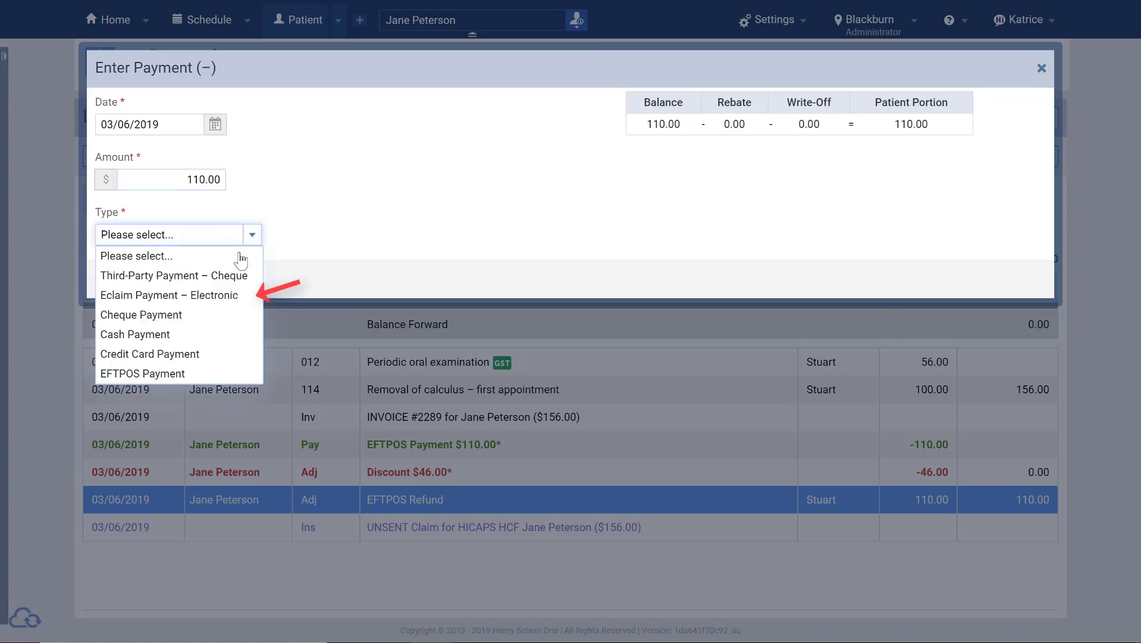
{"action": "left_click", "coordinate": [230, 291]}
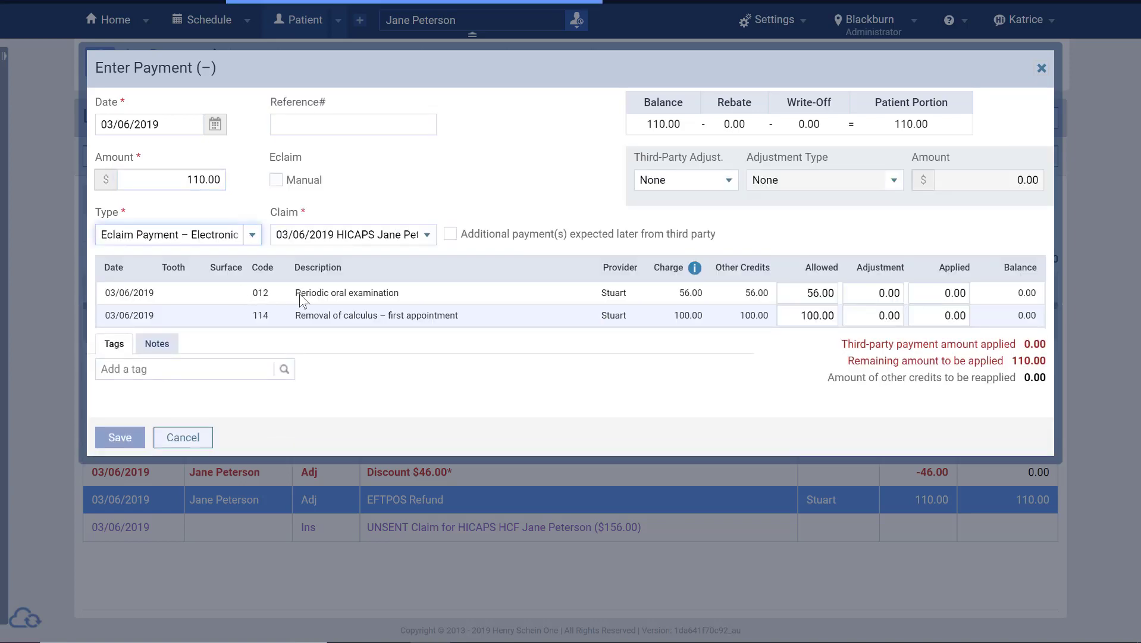
{"action": "left_click", "coordinate": [283, 186]}
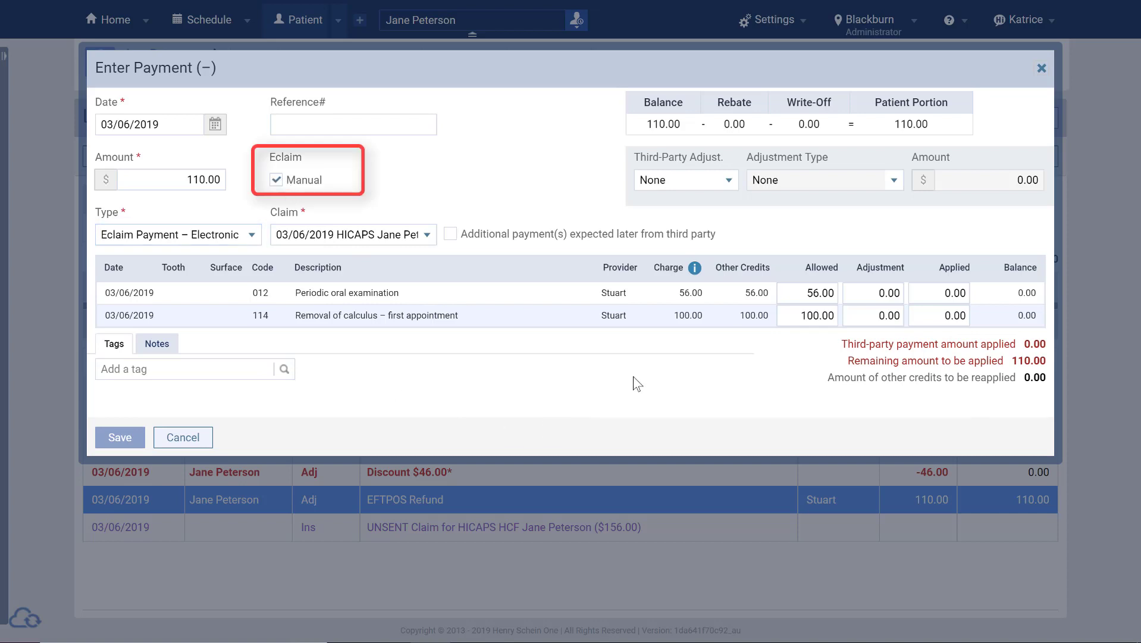
Step: Apply 30.00 to procedure 012 and 80.00 to procedure 114
{"action": "left_click", "coordinate": [934, 299]}
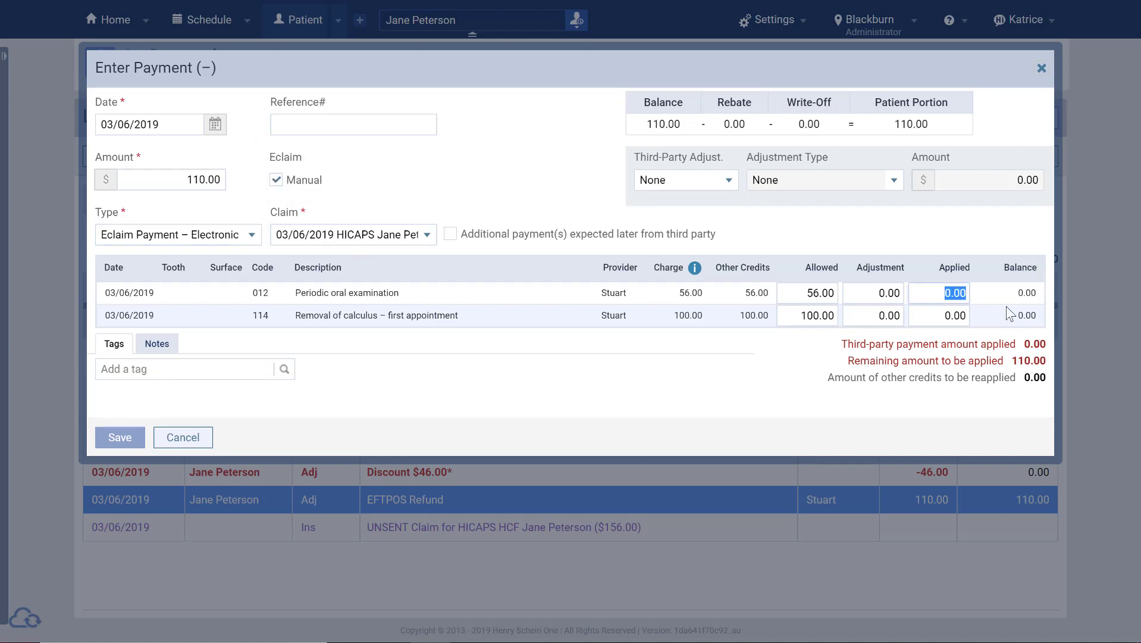
{"action": "type", "text": "3"}
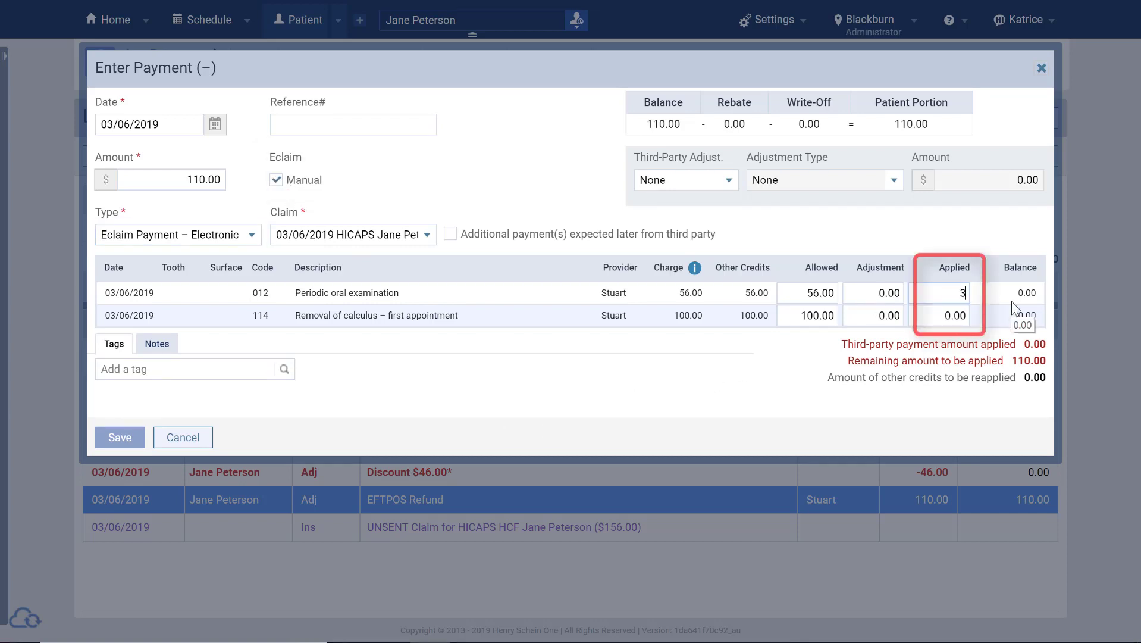
{"action": "type", "text": "0"}
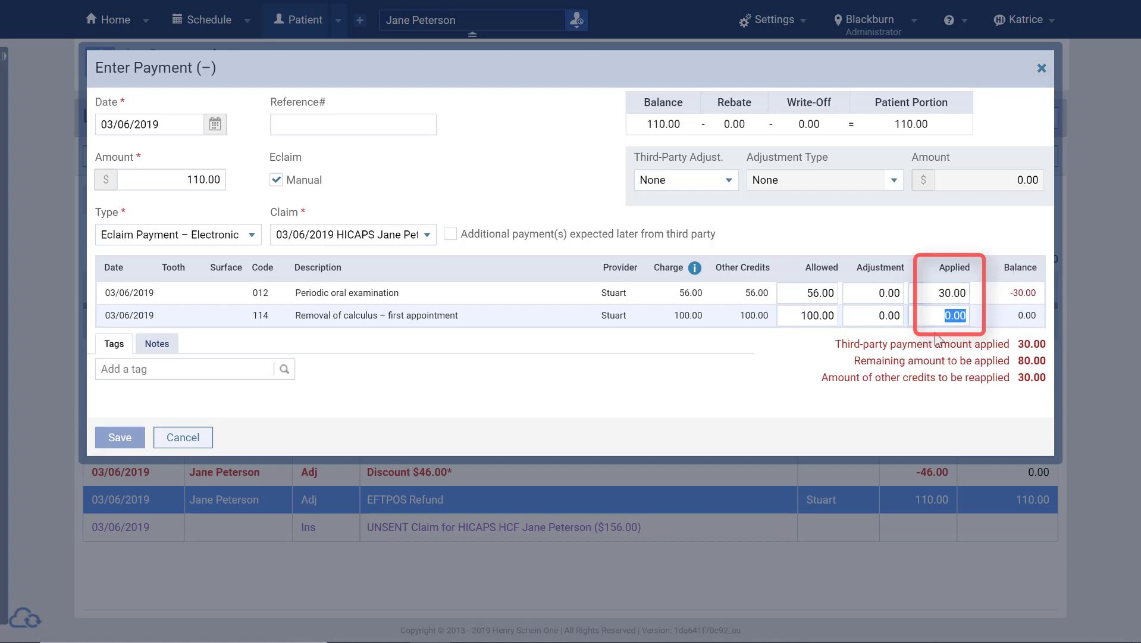
{"action": "type", "text": "80"}
{"action": "left_click", "coordinate": [643, 384]}
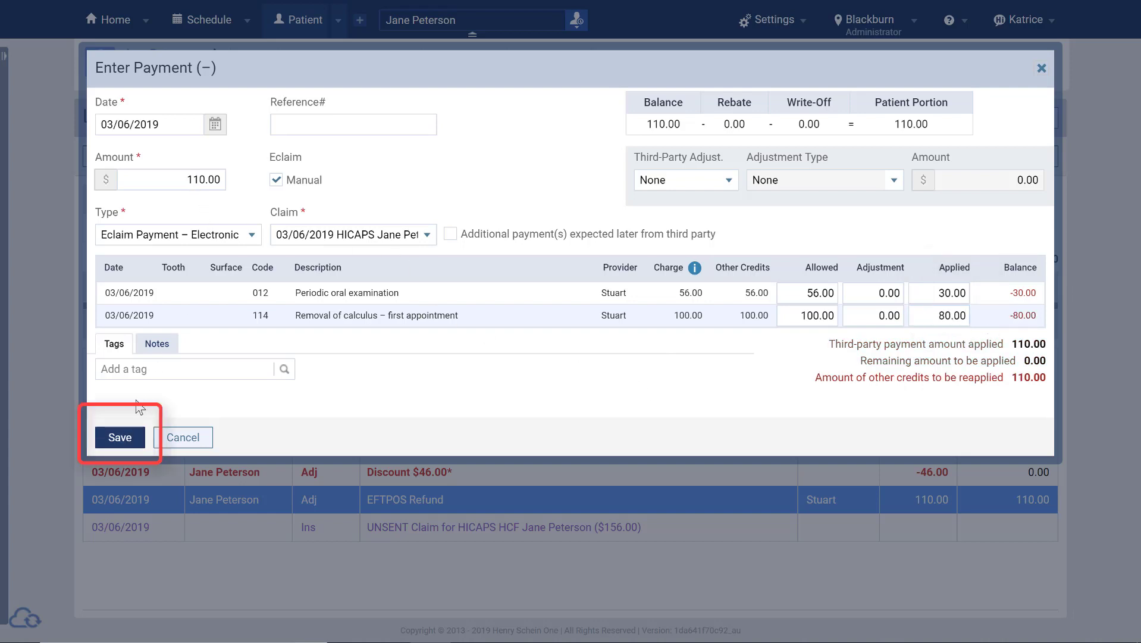
Step: Save the manual Eclaim payment, then review the remaining unattached procedures from the Home dashboard
{"action": "left_click", "coordinate": [120, 439]}
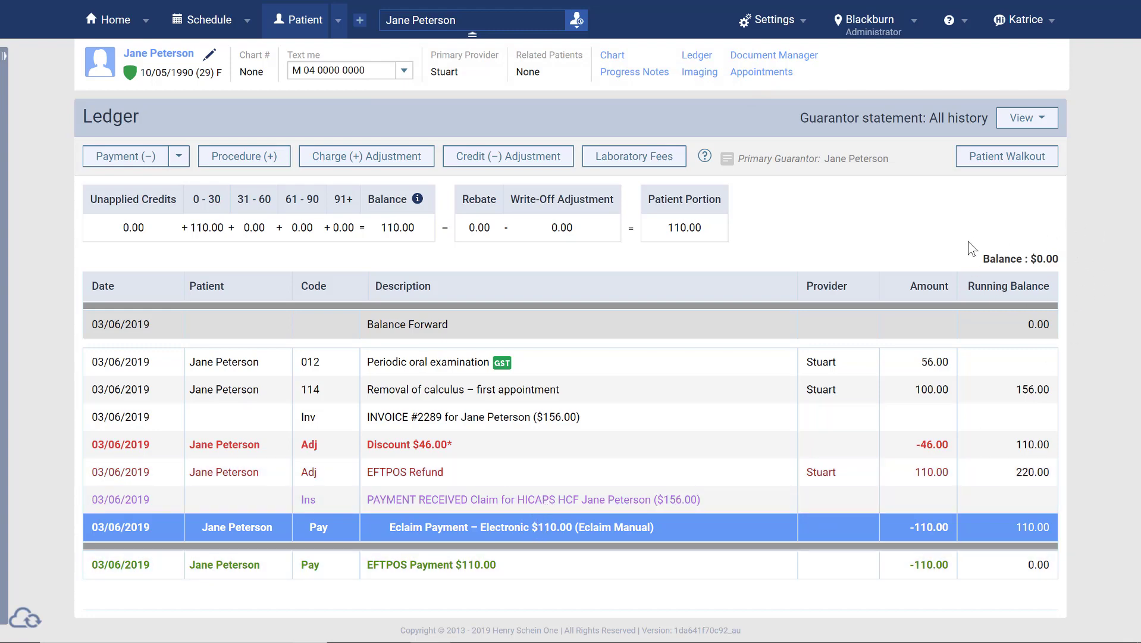
{"action": "left_click", "coordinate": [113, 21]}
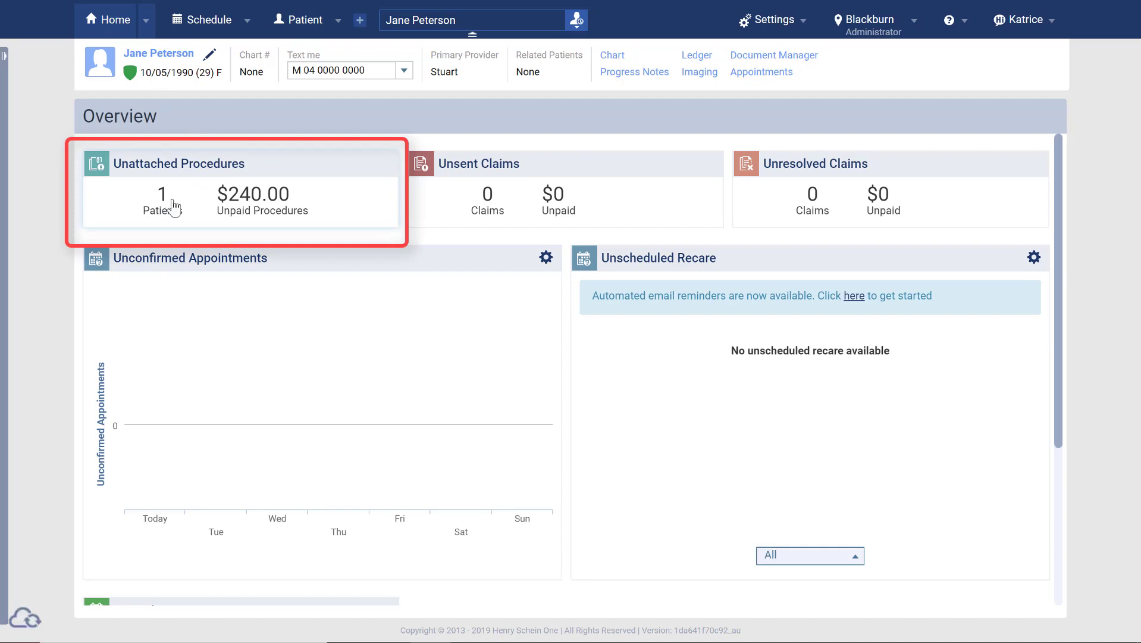
{"action": "left_click", "coordinate": [175, 206]}
{"action": "left_click", "coordinate": [176, 213]}
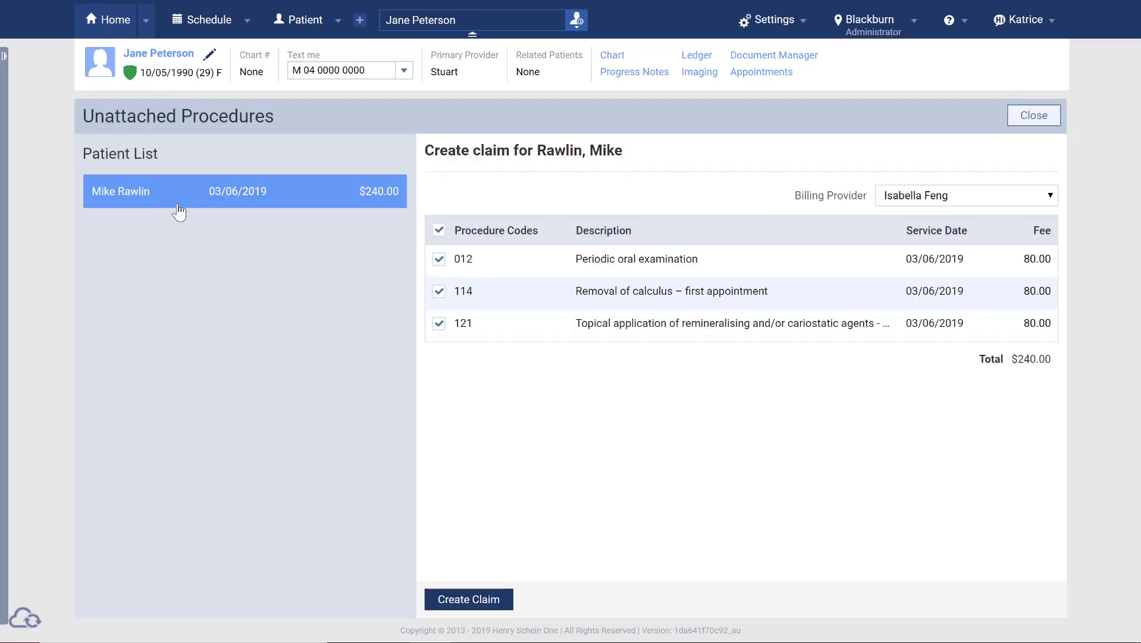
{"action": "left_click", "coordinate": [103, 24]}
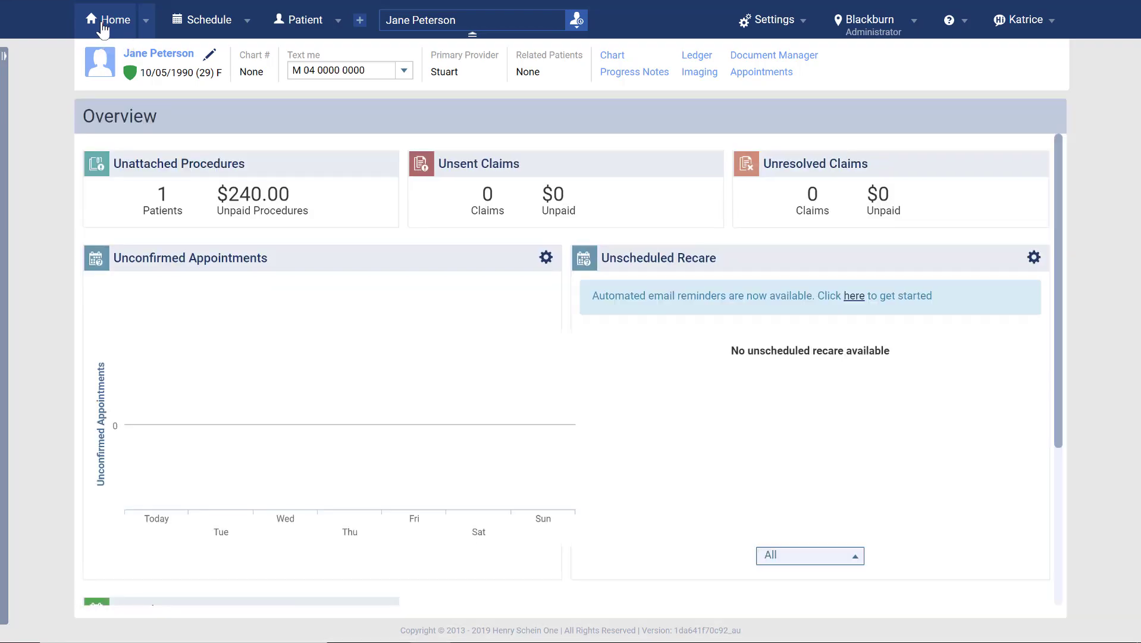